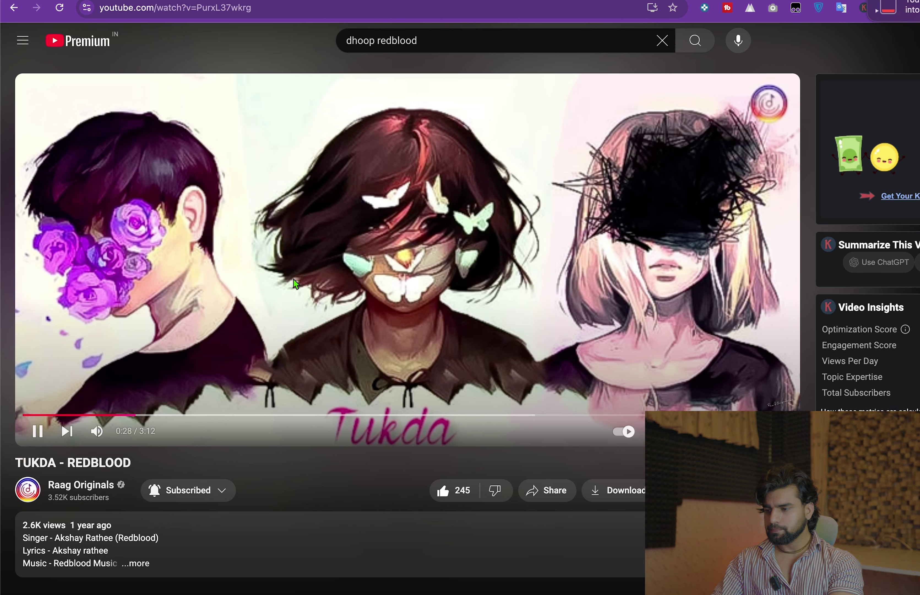
# Pause the reference song video "TUKDA - REDBLOOD"
pyautogui.moveTo(305, 276)
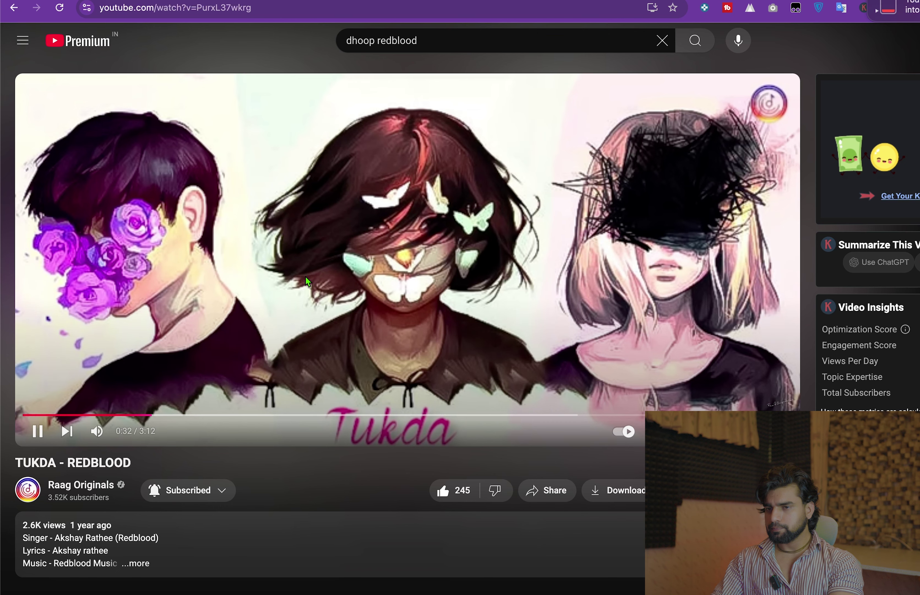
pyautogui.press('space')
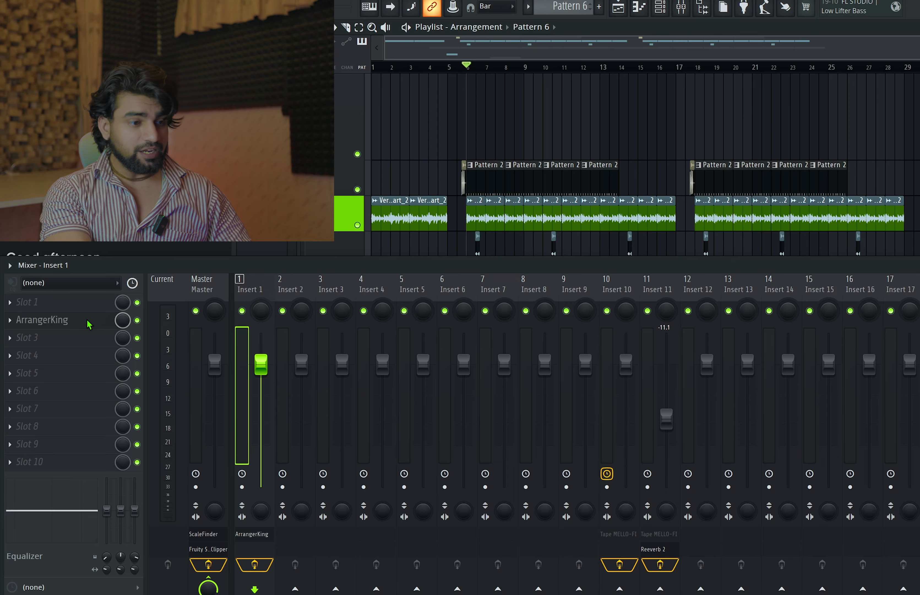
# Hide the mixer and the ArrangerKing window, and listen to the arrangement from bar 1 before stopping playback
pyautogui.press('F9')
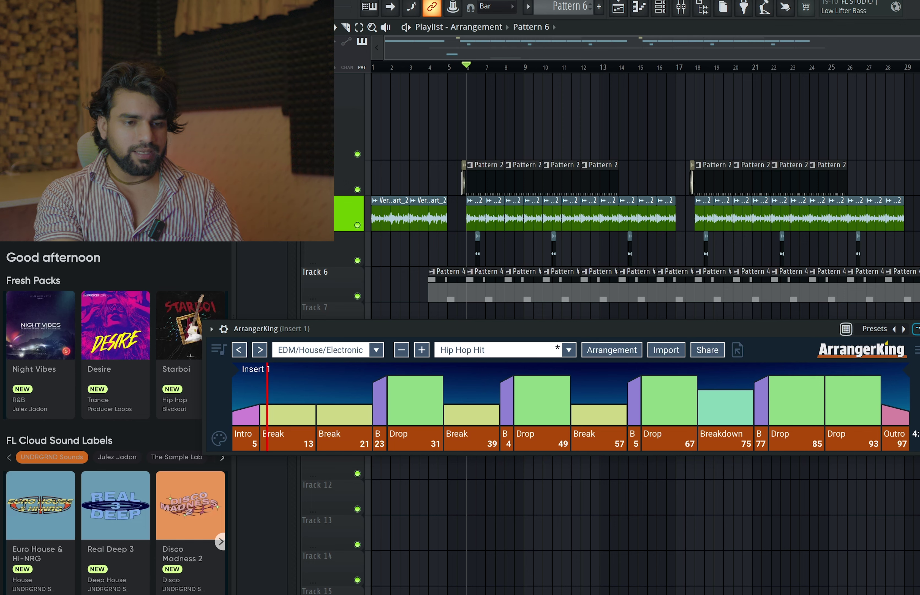
pyautogui.click(916, 329)
pyautogui.moveTo(399, 69); pyautogui.dragTo(337, 73)
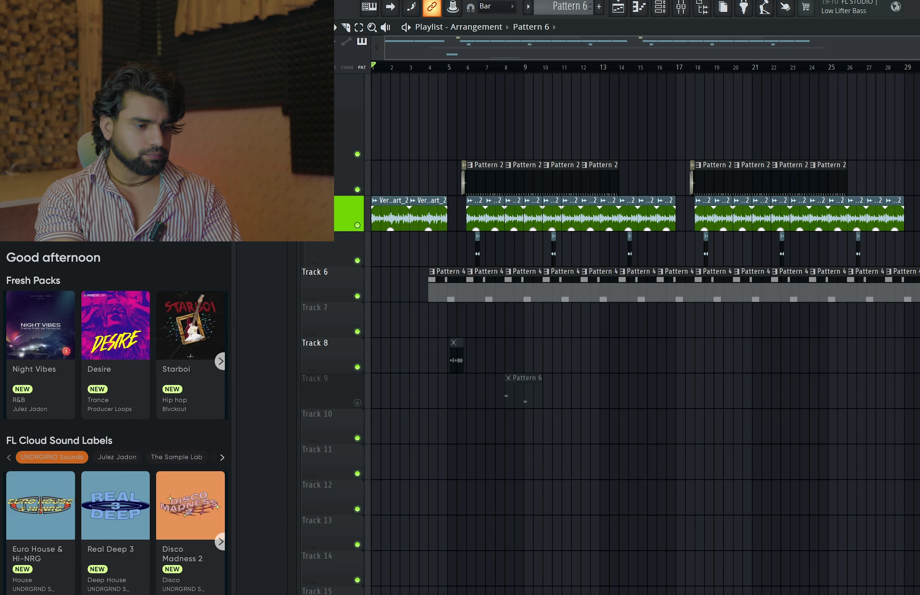
pyautogui.press('space')
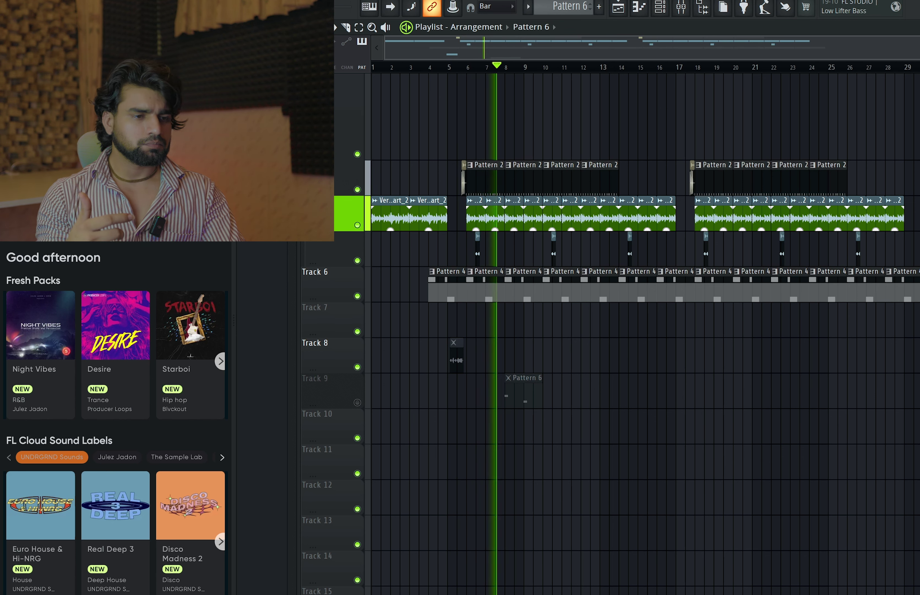
pyautogui.press('space')
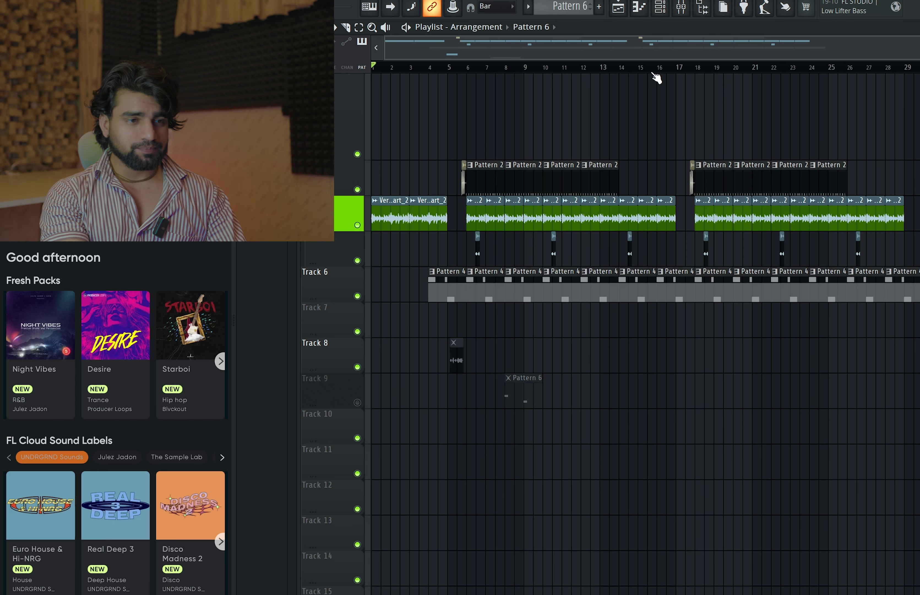
# Reopen ArrangerKing on mixer Insert 1 and load the Hip Hop Hit template in the R&B/Hip-Hop genre
pyautogui.click(681, 6)
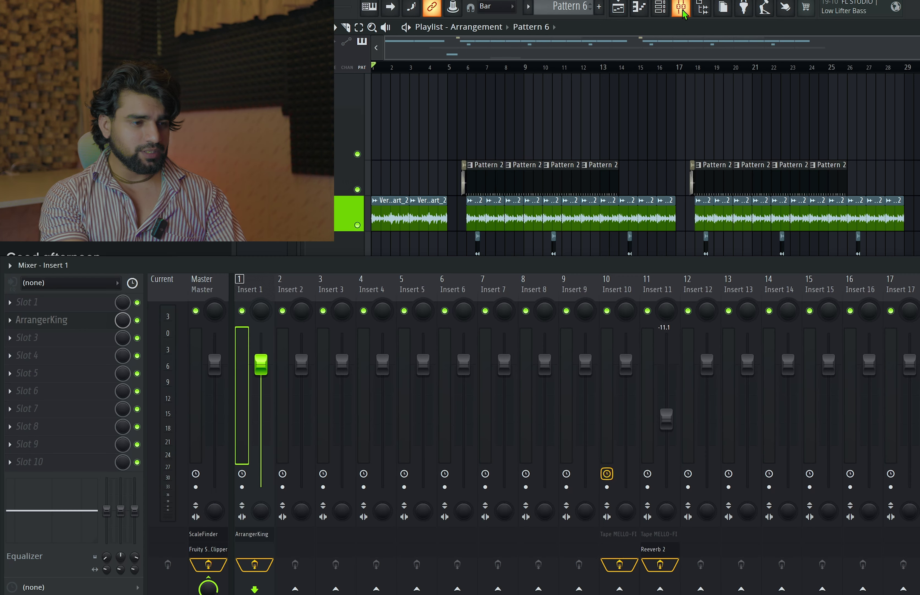
pyautogui.click(31, 320)
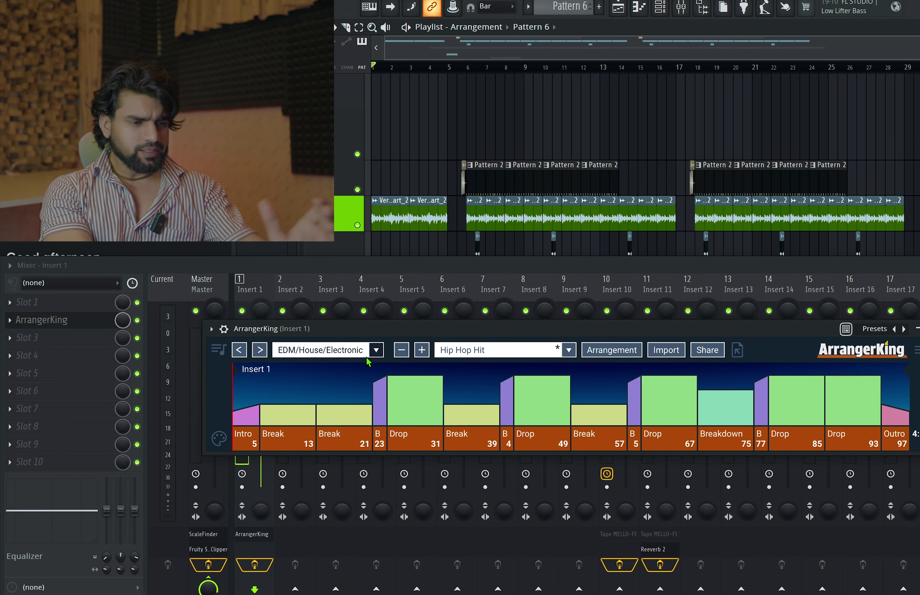
pyautogui.click(375, 350)
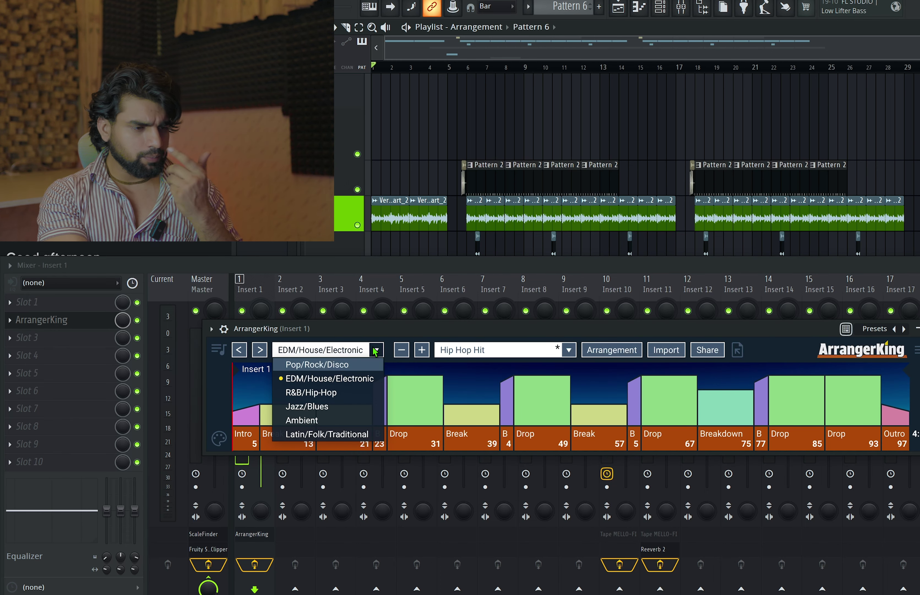
pyautogui.click(329, 393)
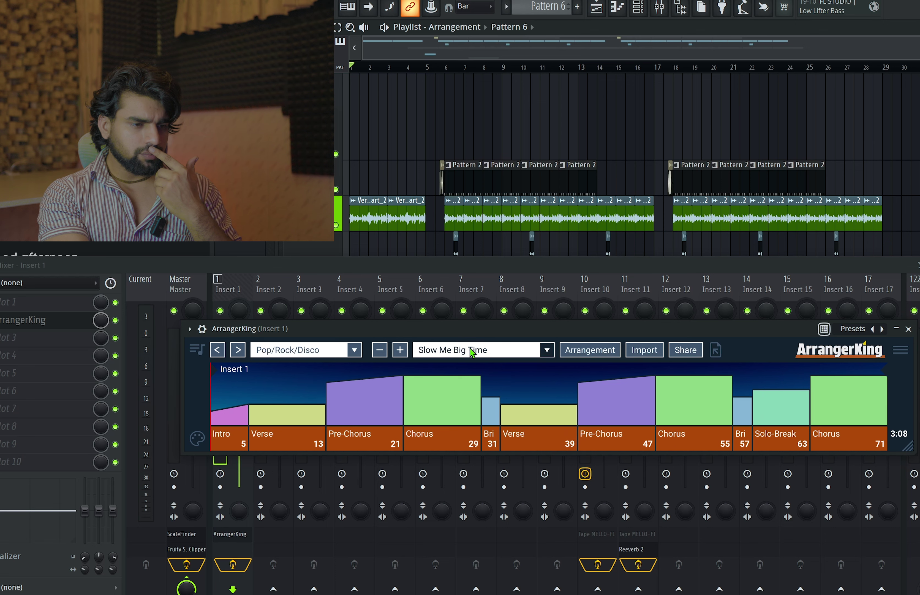
pyautogui.click(494, 349)
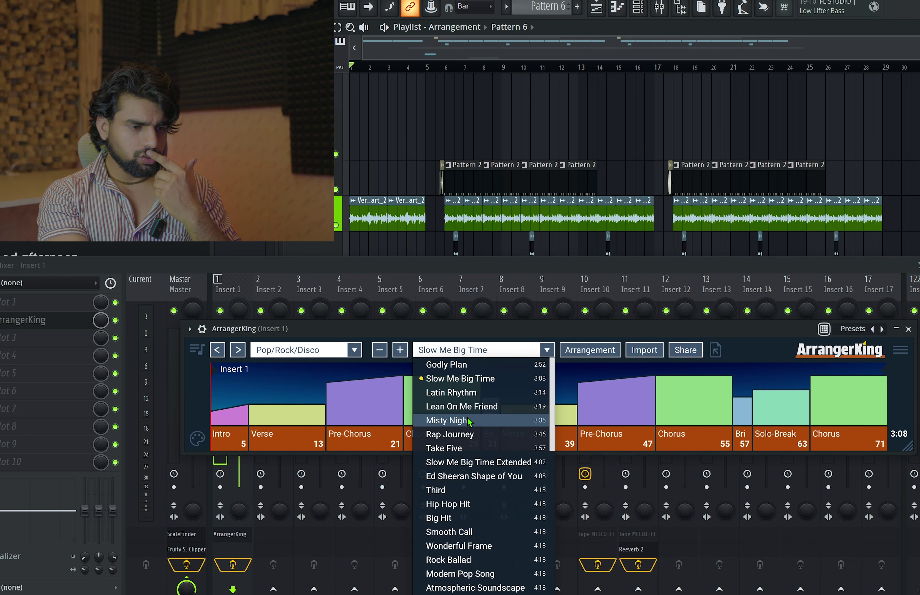
pyautogui.click(460, 504)
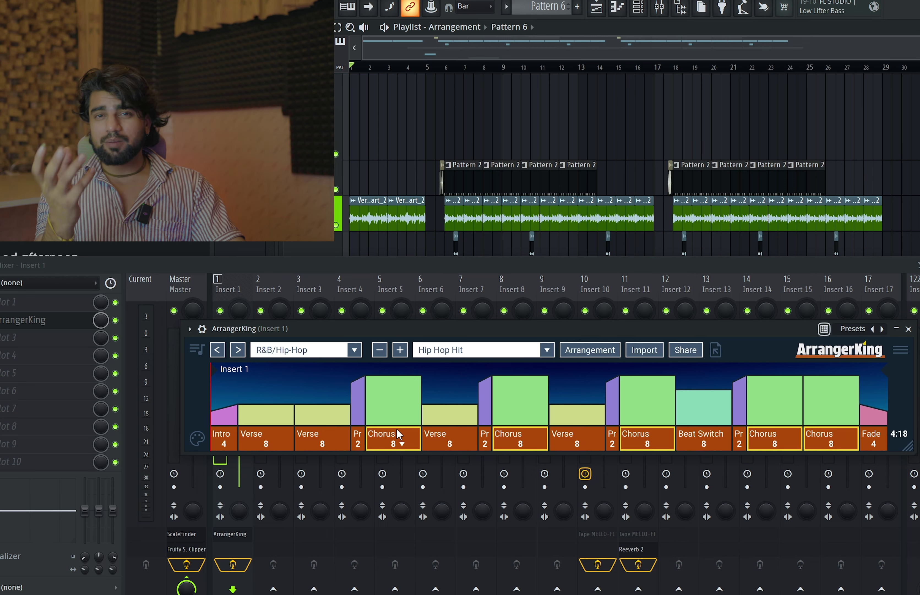
# Examine the template's intro length options, the Verse section's description and the song's total duration
pyautogui.click(232, 448)
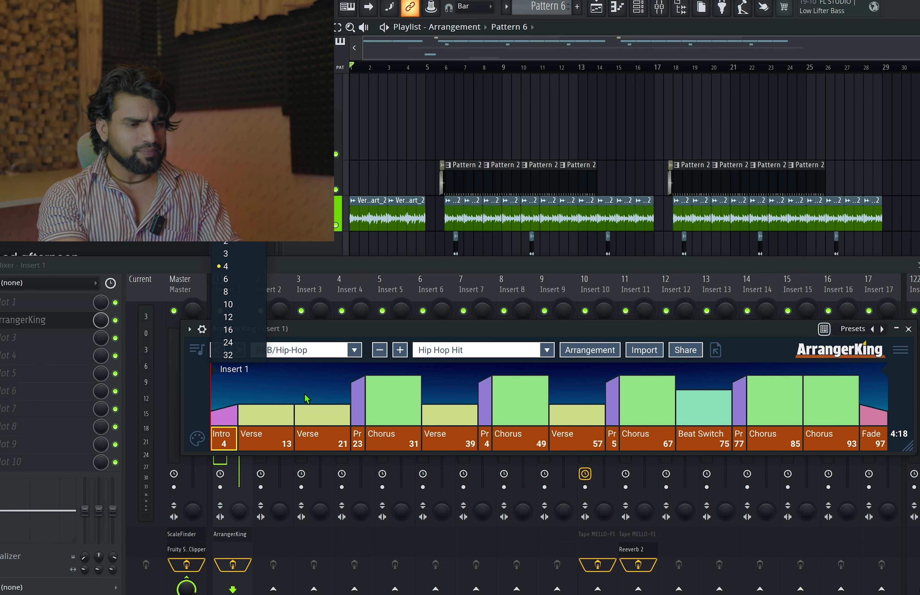
pyautogui.click(379, 332)
pyautogui.moveTo(224, 445)
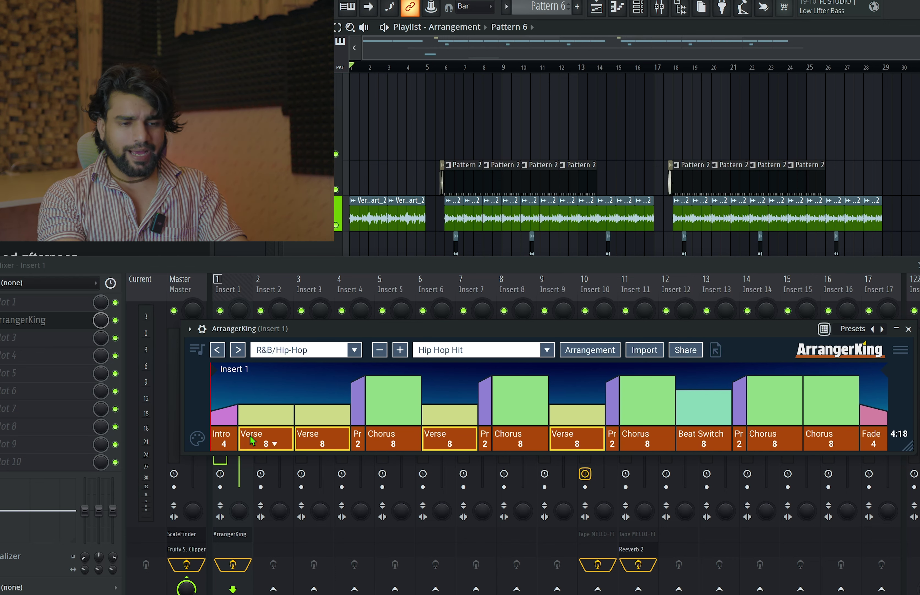
pyautogui.moveTo(250, 435)
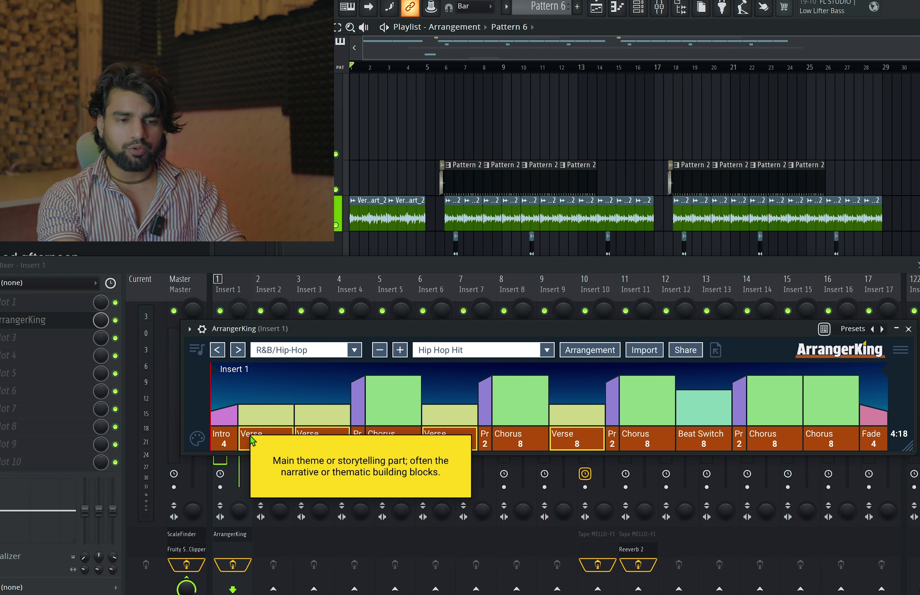
pyautogui.moveTo(896, 436)
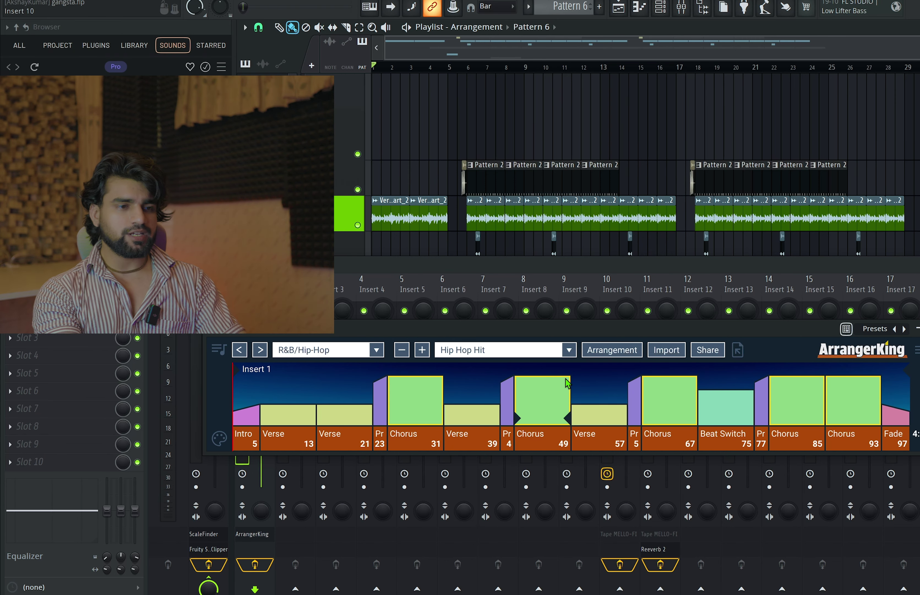
# Create a new empty pattern, Pattern 8, and transfer ArrangerKing's arrangement MIDI onto its Sampler channel
pyautogui.click(599, 6)
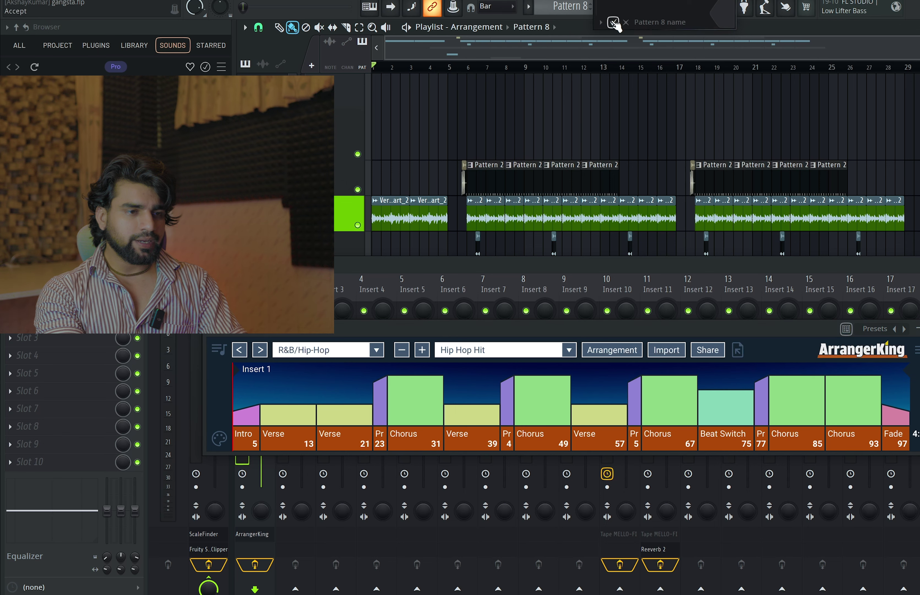
pyautogui.click(662, 7)
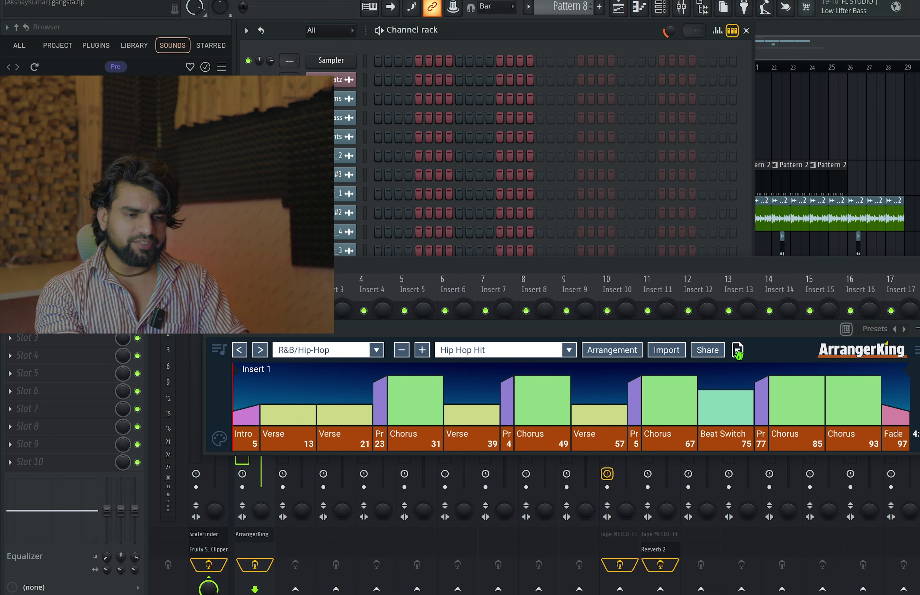
pyautogui.moveTo(737, 350); pyautogui.dragTo(525, 252)
pyautogui.moveTo(362, 75); pyautogui.dragTo(341, 63)
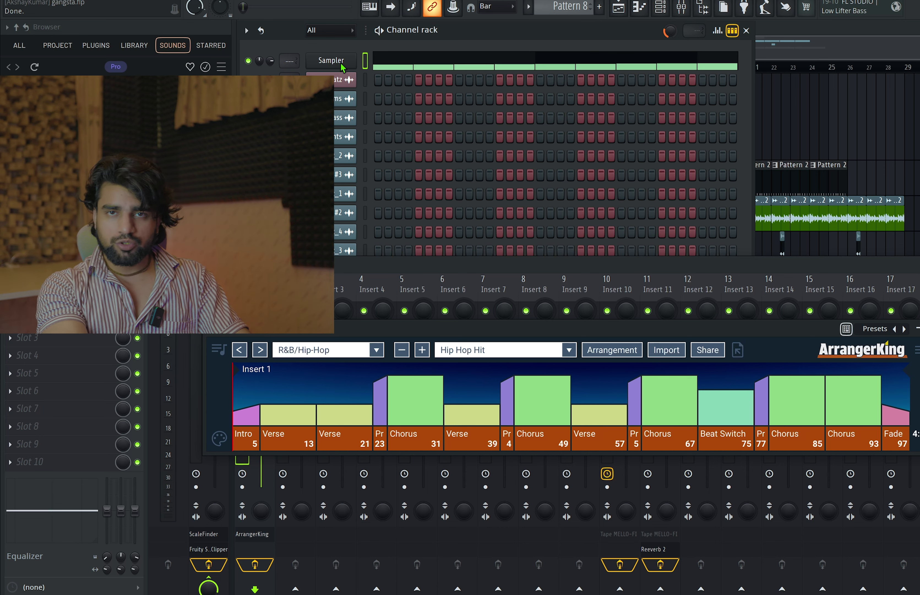
# Close the channel rack and place Pattern 8 at bar 1 on the empty playlist track above the Pattern 2 clips
pyautogui.click(747, 31)
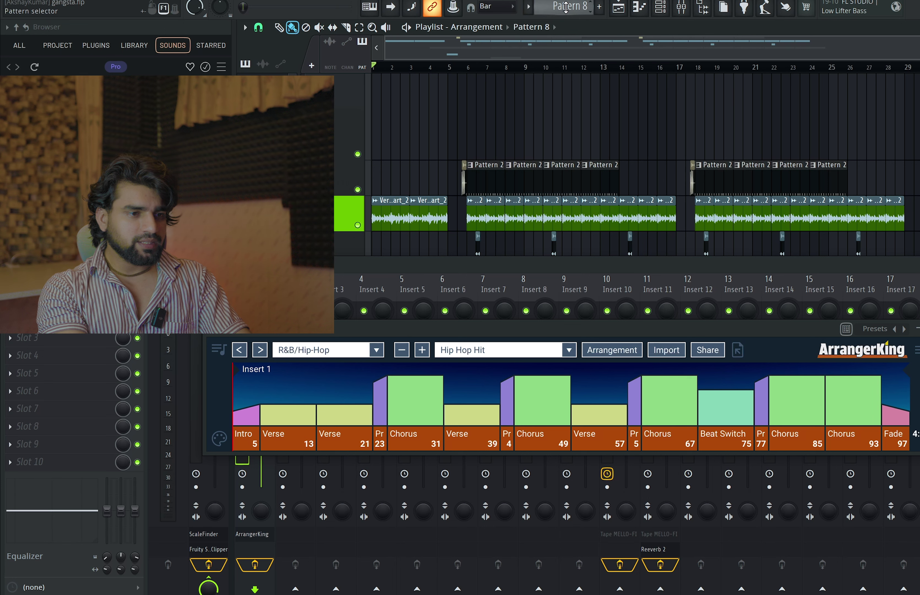
pyautogui.click(377, 123)
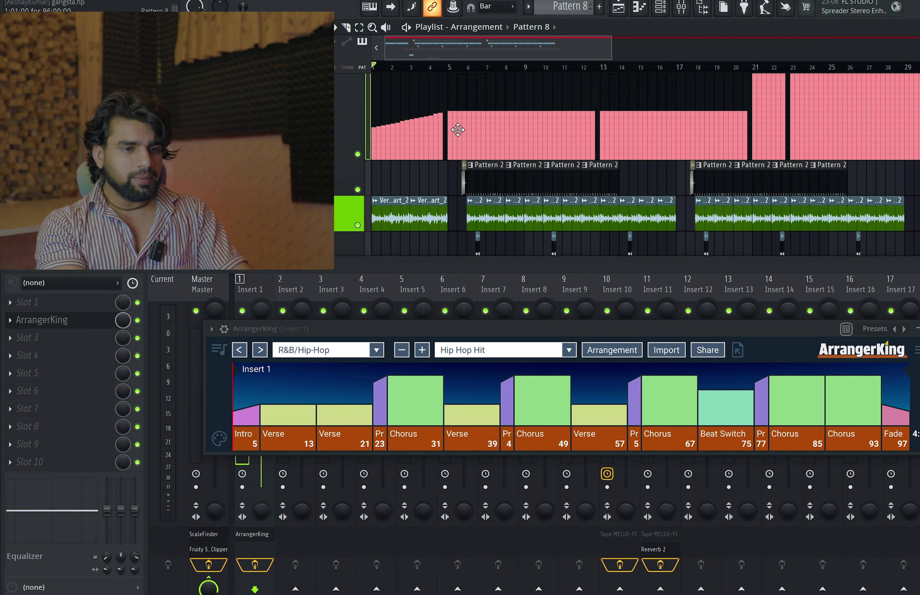
pyautogui.scroll(3, 457, 154)
pyautogui.scroll(-2, 456, 168)
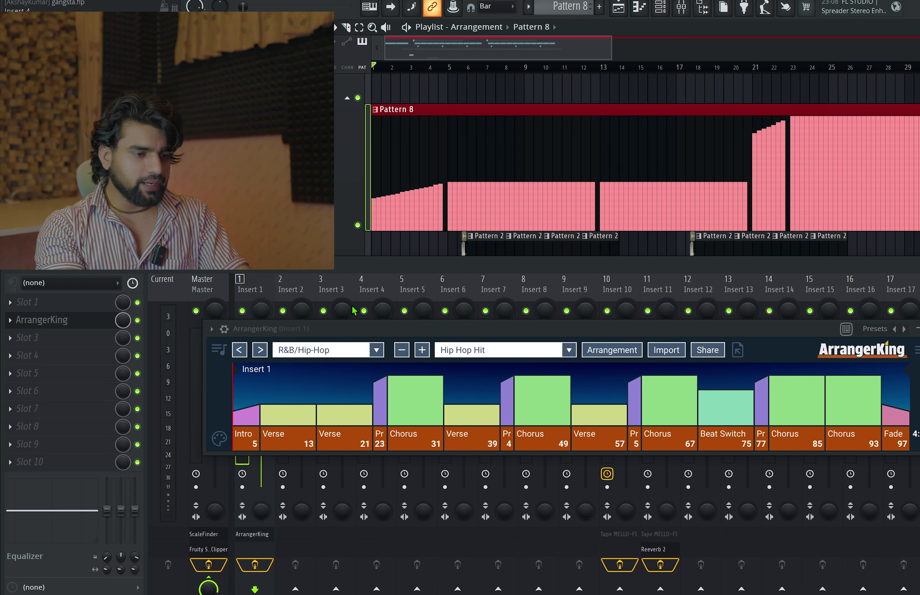
# Set the playlist playhead to bar 5, where Pattern 8's first verse block begins
pyautogui.click(444, 73)
pyautogui.scroll(5, 445, 71)
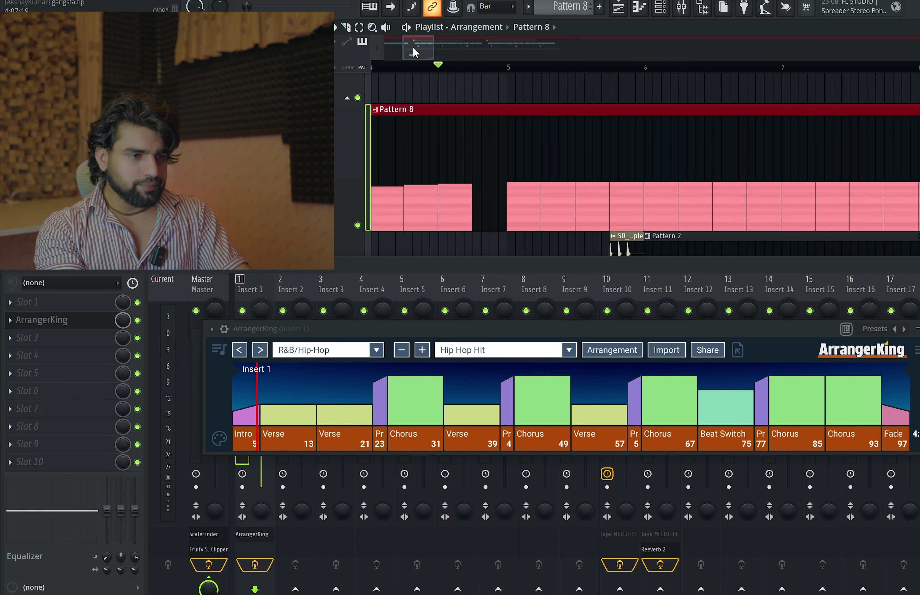
pyautogui.click(515, 69)
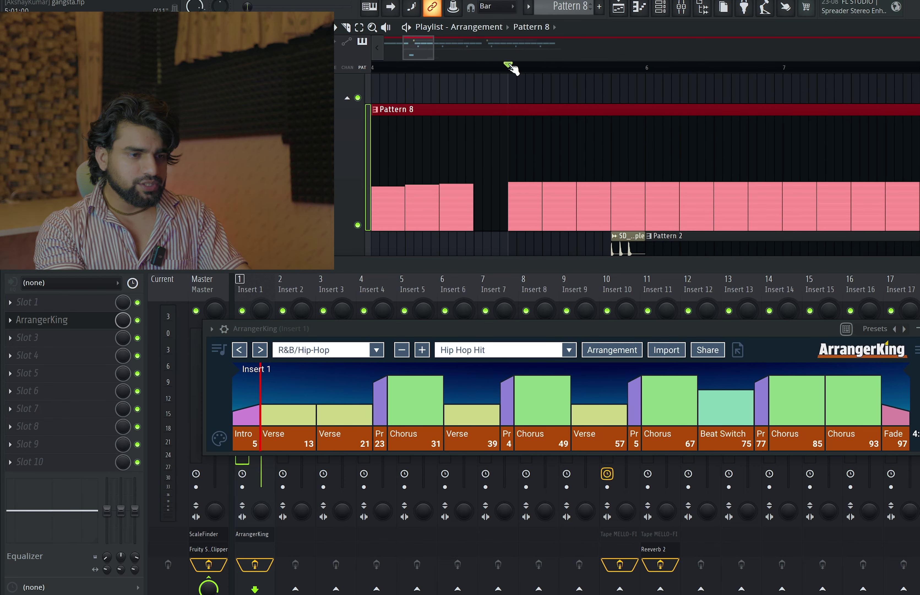
# Close the mixer and move the ArrangerKing window lower to uncover the playlist tracks
pyautogui.click(919, 264)
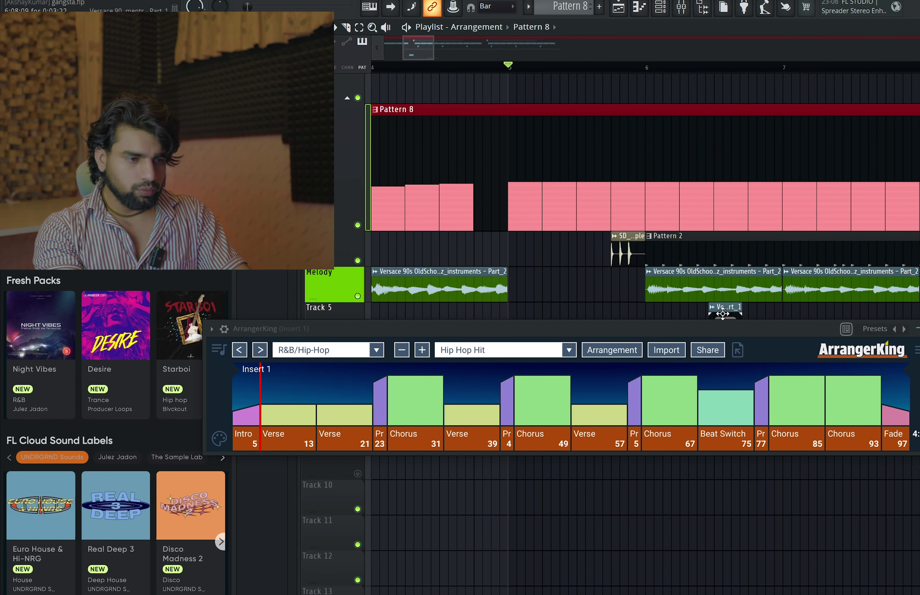
pyautogui.scroll(-1, 574, 286)
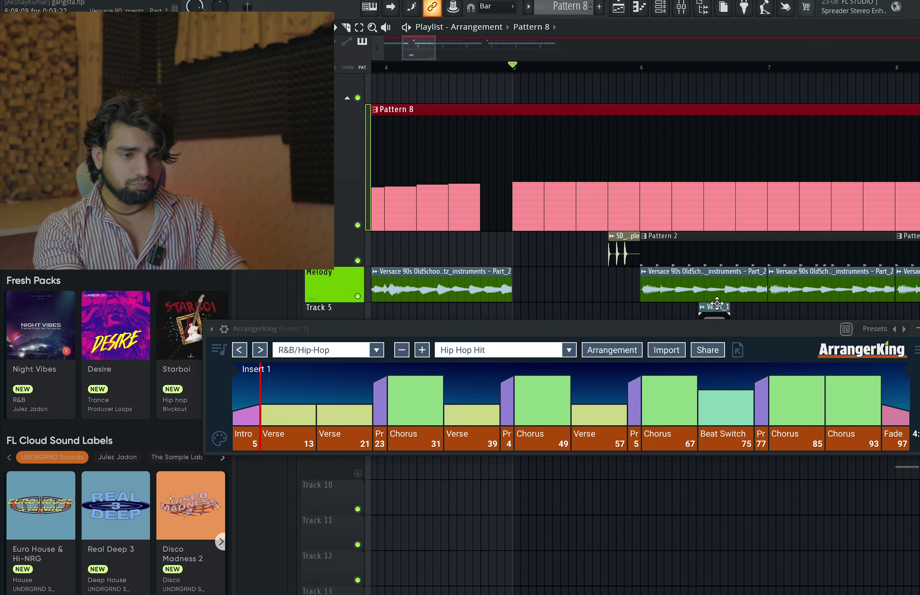
pyautogui.moveTo(698, 327); pyautogui.dragTo(699, 460)
pyautogui.scroll(-4, 654, 412)
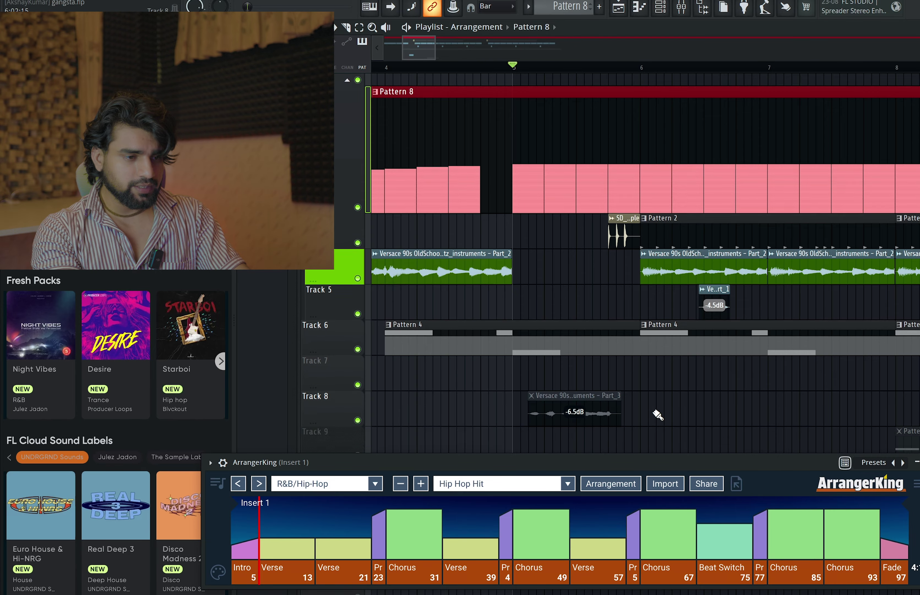
# Shorten the second intro clip on the Melody track so that it ends at bar 4
pyautogui.hscroll(-3, 655, 412)
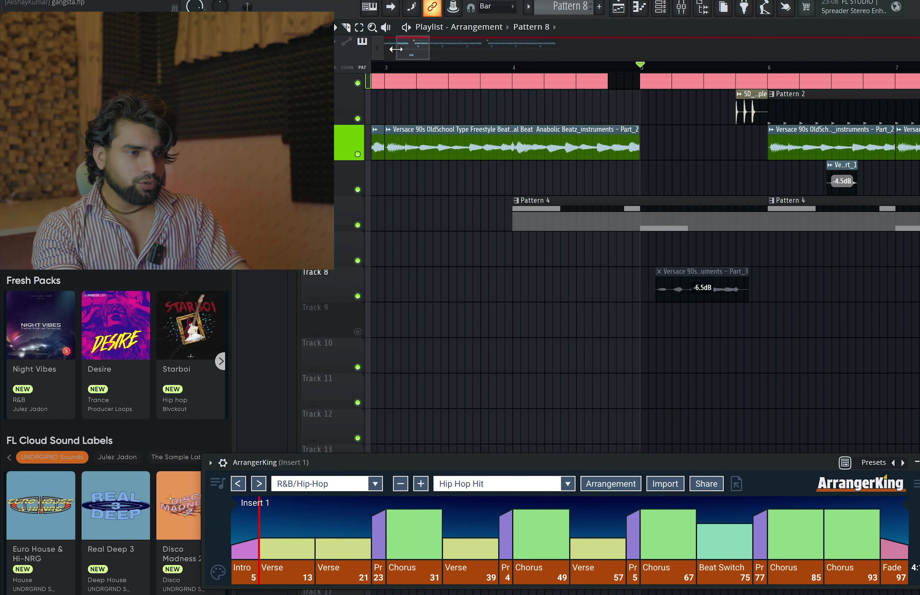
pyautogui.moveTo(395, 49); pyautogui.dragTo(349, 50)
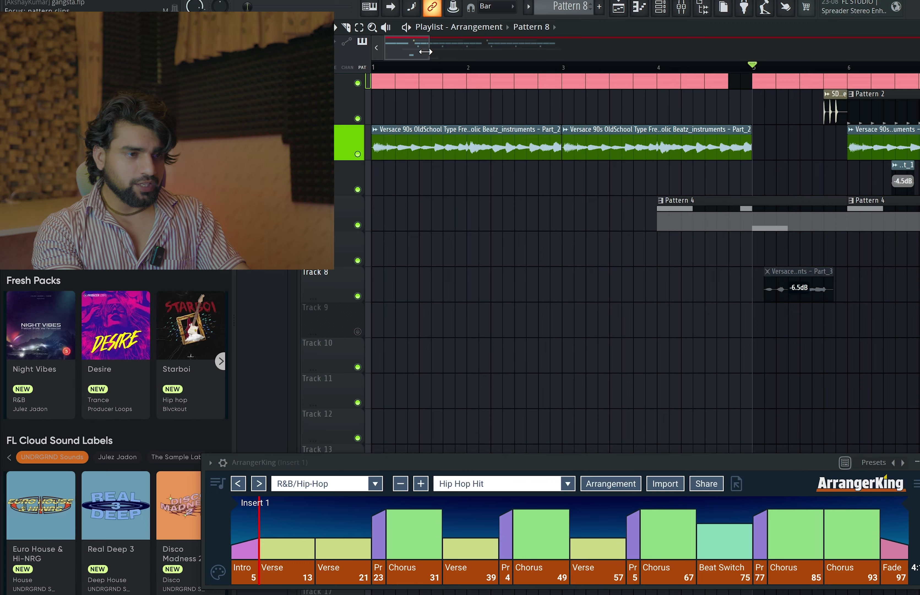
pyautogui.moveTo(428, 50); pyautogui.dragTo(523, 53)
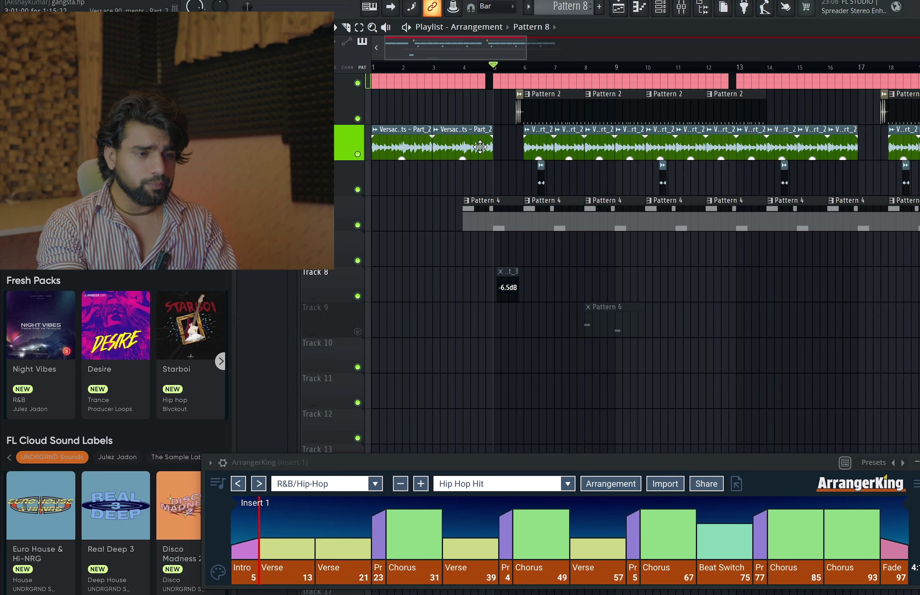
pyautogui.scroll(3, 480, 147)
pyautogui.hscroll(-3, 475, 148)
pyautogui.scroll(2, 469, 147)
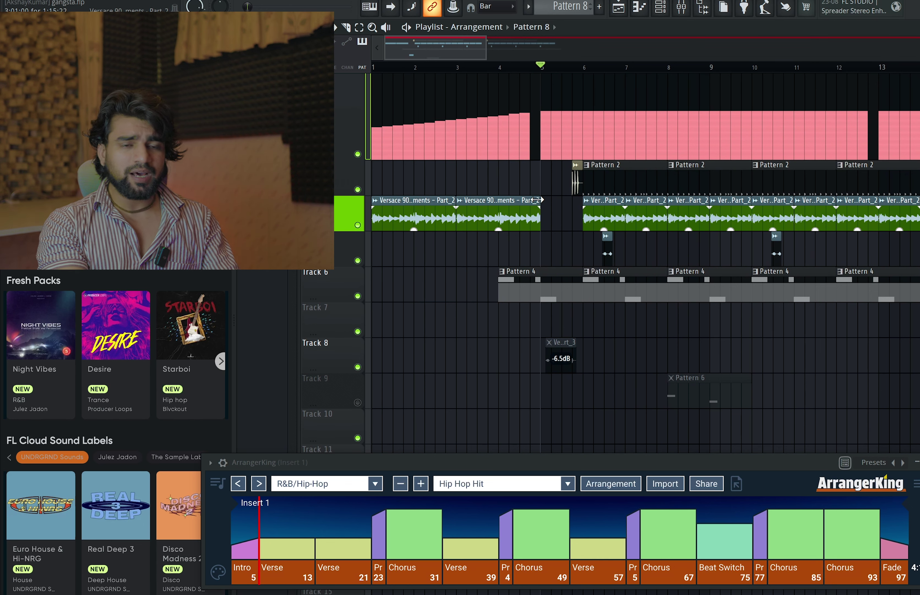
pyautogui.moveTo(536, 200); pyautogui.dragTo(498, 200)
# Select all clips after the intro melody, leaving out Pattern 8, and move them one bar earlier so the main melody starts at bar 5
pyautogui.scroll(-1, 470, 203)
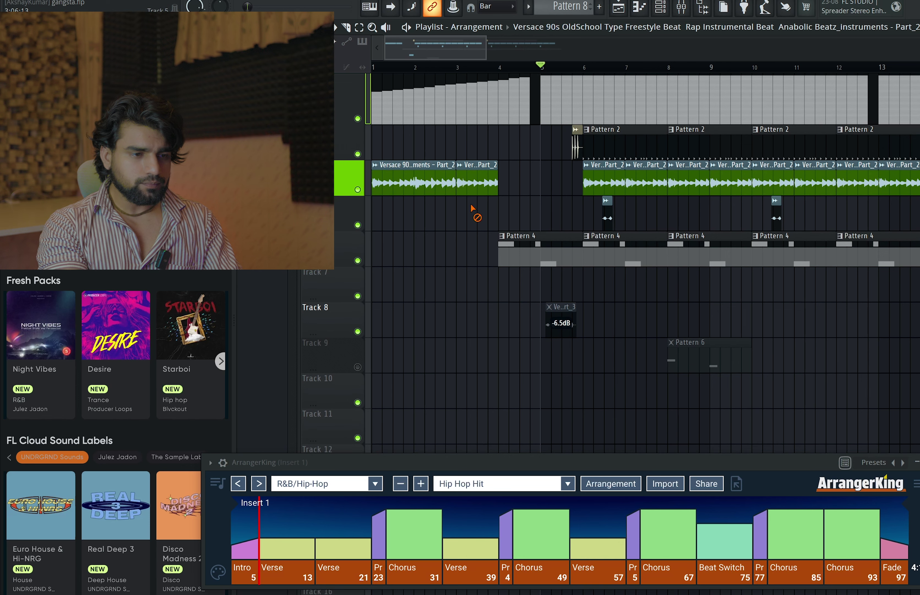
pyautogui.scroll(-6, 537, 251)
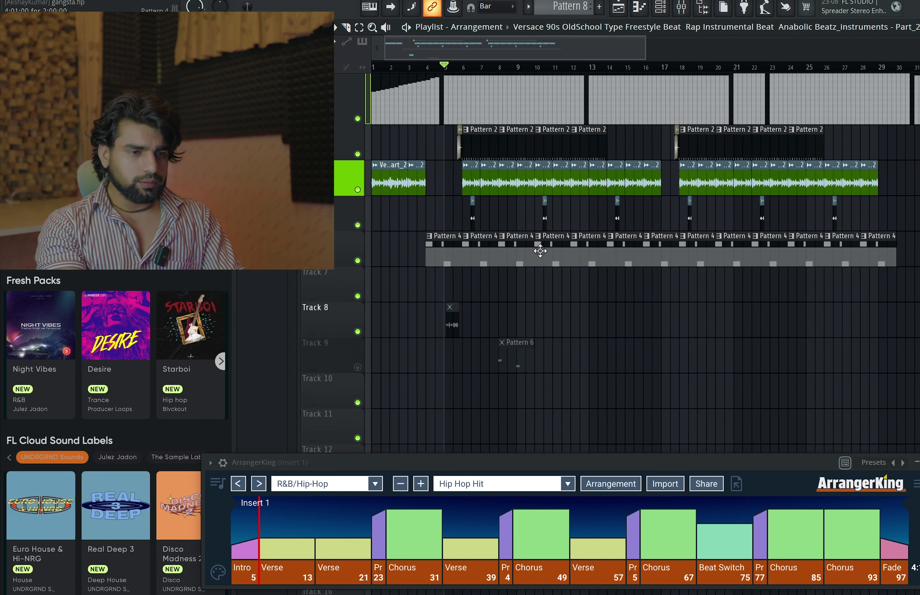
pyautogui.moveTo(727, 125); pyautogui.dragTo(415, 358)
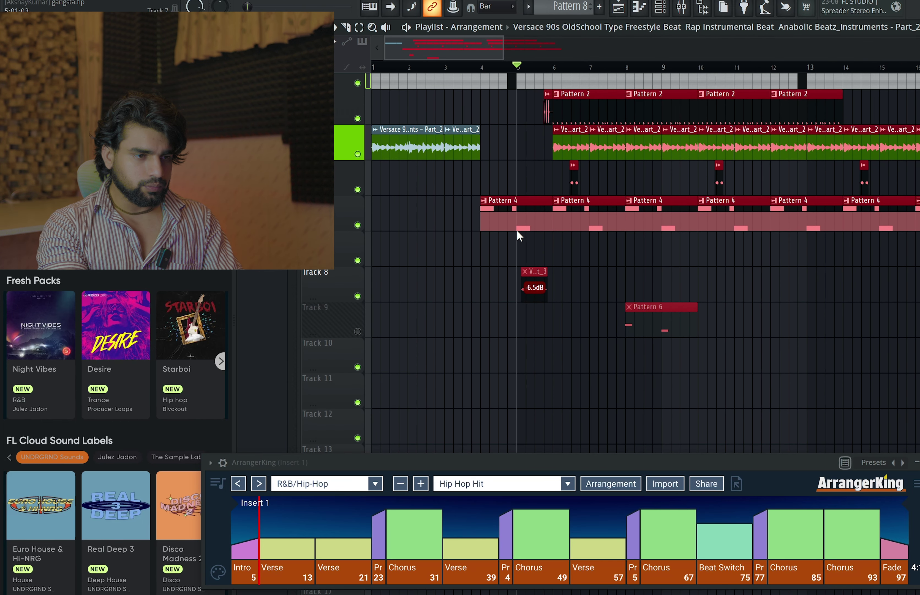
pyautogui.moveTo(519, 218); pyautogui.dragTo(490, 226)
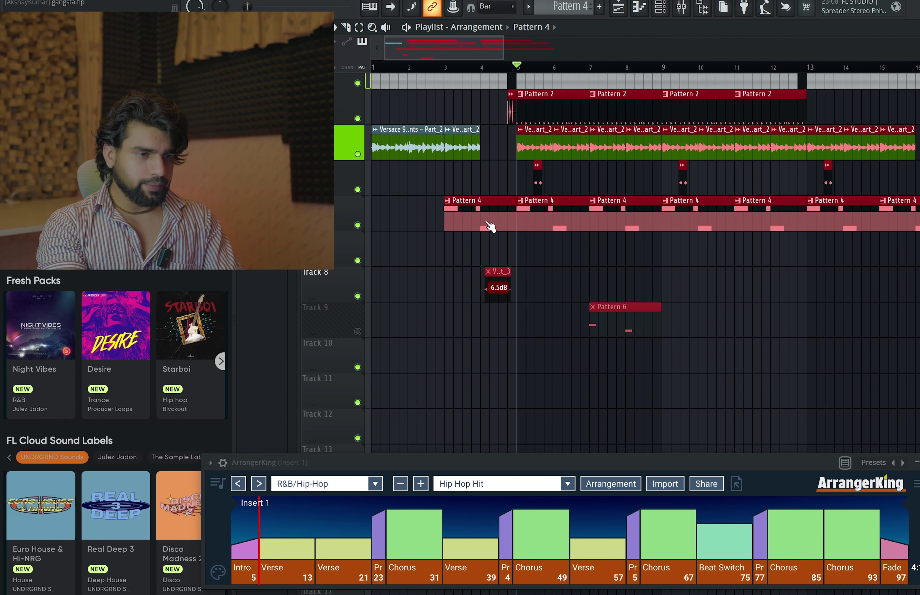
# Deselect the playlist clips and play the arrangement from bar 1 to hear the intro and the start of the verse
pyautogui.keyDown('ctrl'); pyautogui.click(473, 268); pyautogui.keyUp('ctrl')
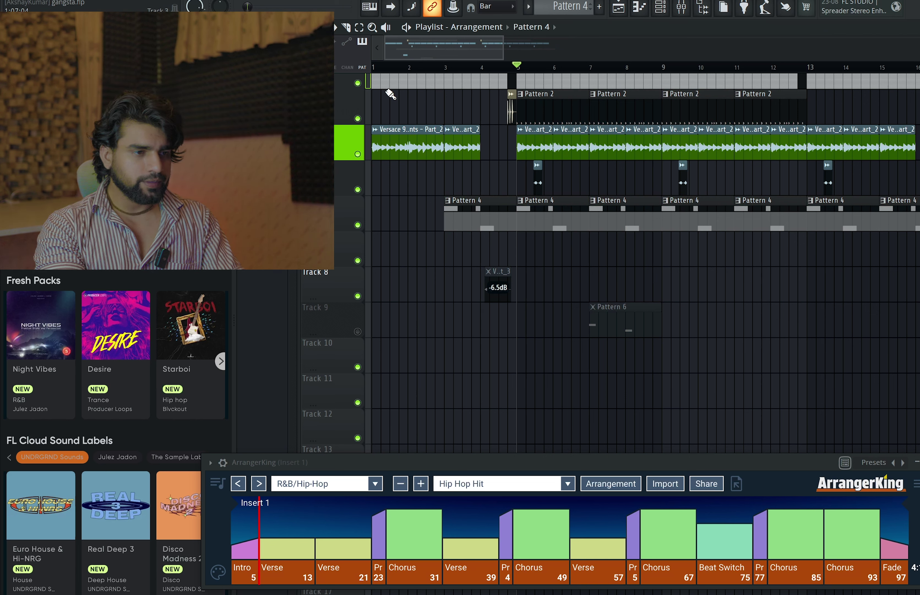
pyautogui.moveTo(383, 66); pyautogui.dragTo(365, 68)
pyautogui.press('space')
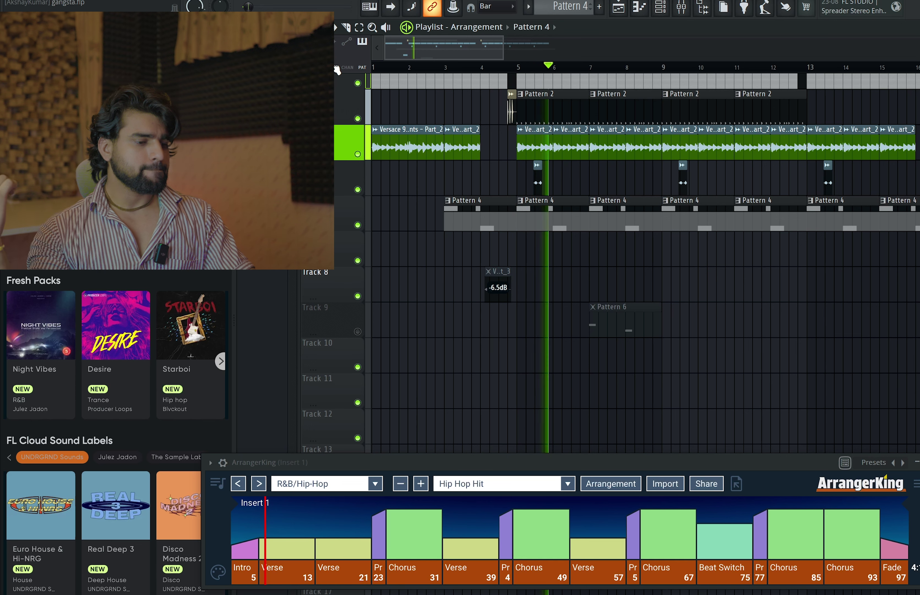
pyautogui.press('space')
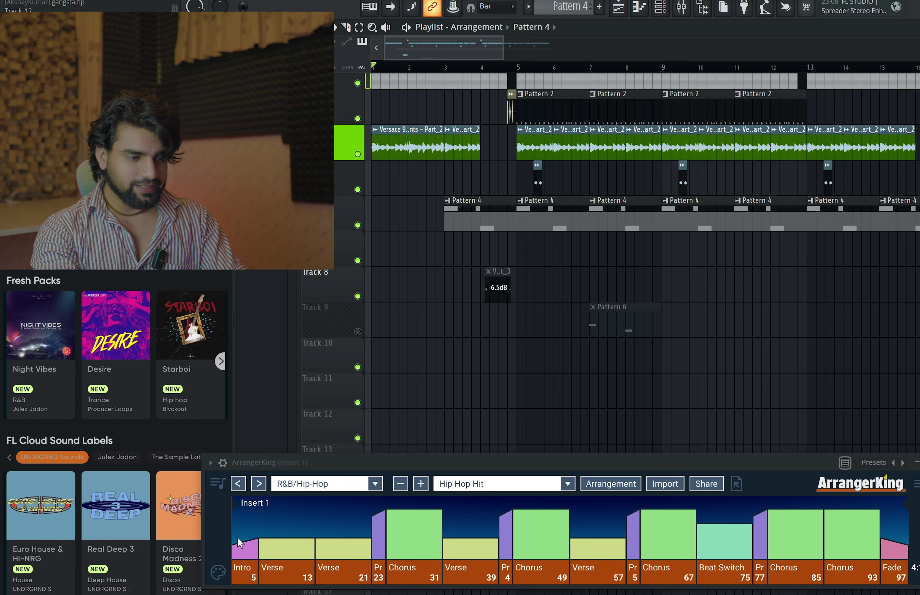
pyautogui.press('space')
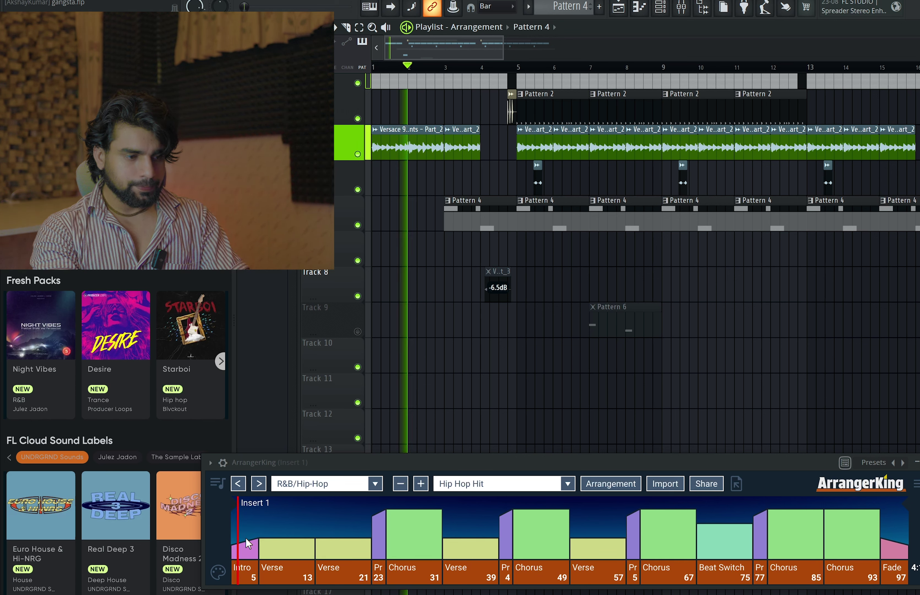
pyautogui.press('space')
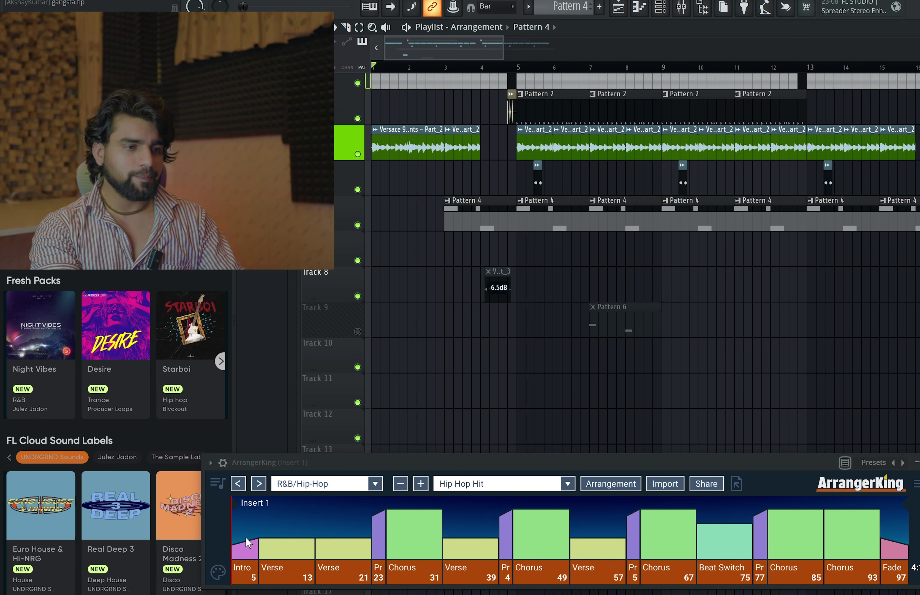
# Play the first verse section from bar 5 to check its eight bars against the ArrangerKing structure
pyautogui.moveTo(482, 68)
pyautogui.mouseDown()
pyautogui.moveTo(416, 65)
pyautogui.moveTo(490, 89)
pyautogui.moveTo(431, 106)
pyautogui.moveTo(510, 94)
pyautogui.moveTo(404, 126)
pyautogui.moveTo(522, 113)
pyautogui.mouseUp()
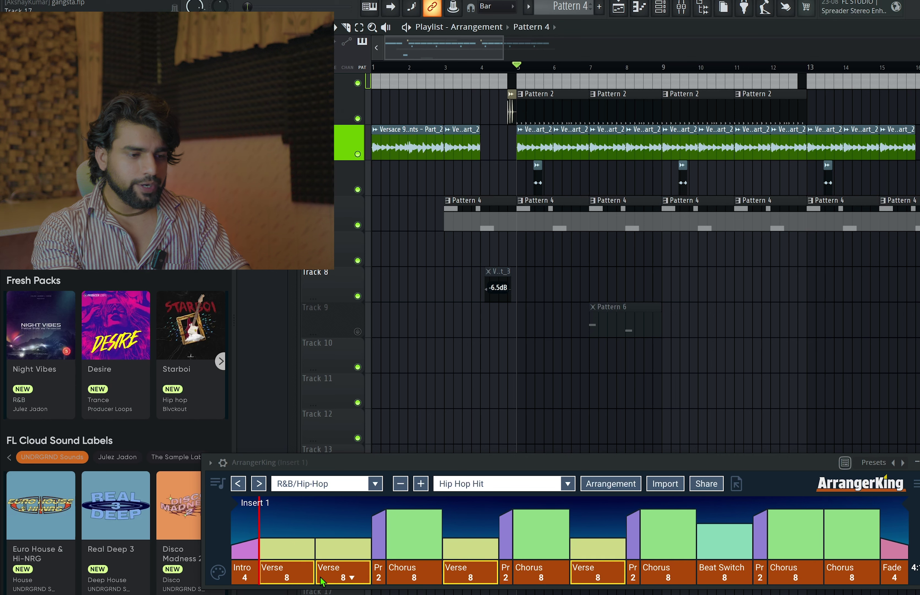
pyautogui.press('space')
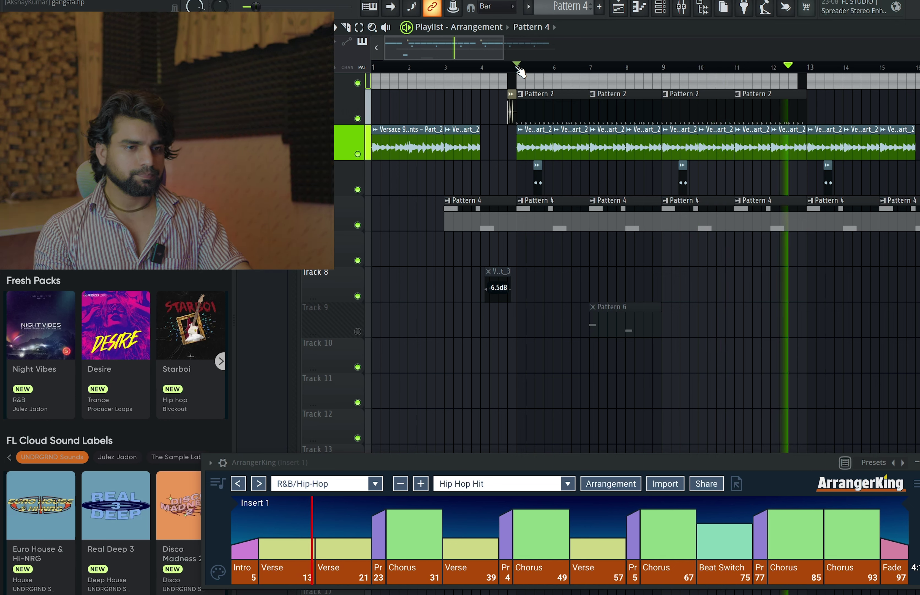
pyautogui.press('space')
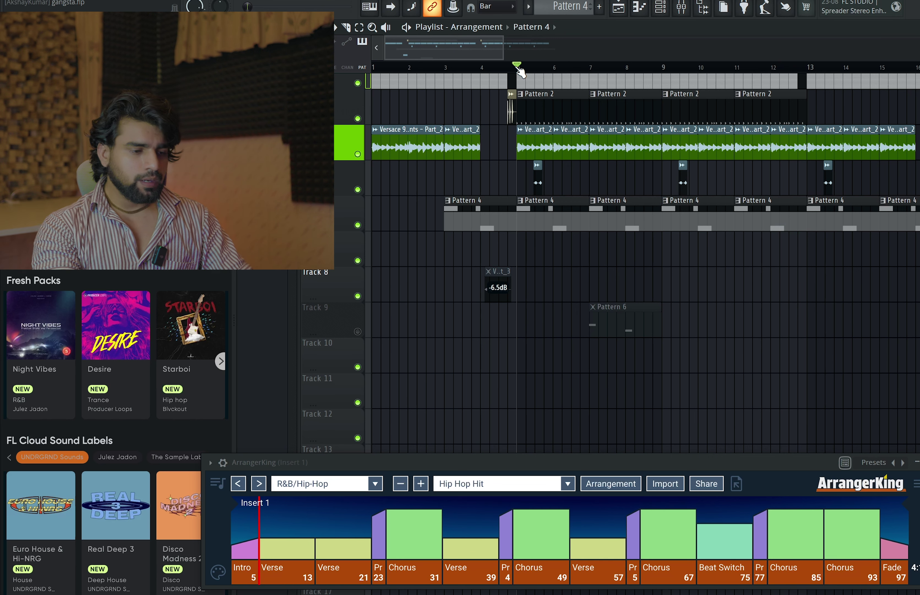
# Set the playlist playhead to bar 13, where the second Verse block of the ArrangerKing structure begins
pyautogui.moveTo(284, 586)
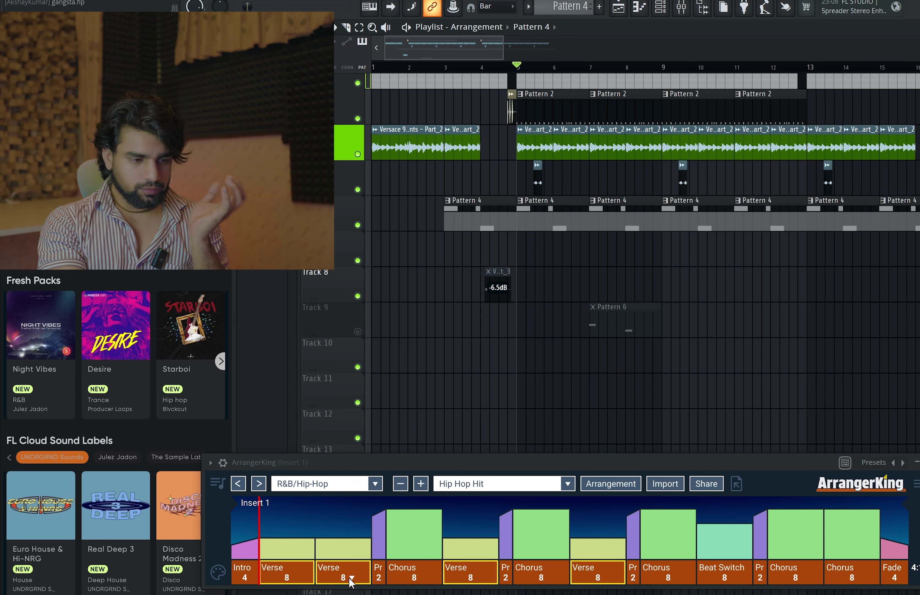
pyautogui.moveTo(394, 580)
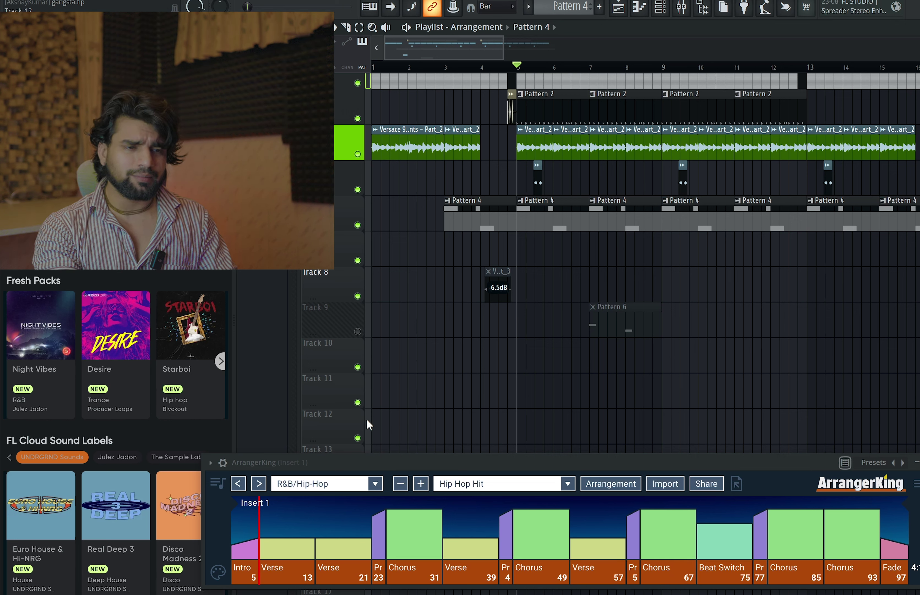
pyautogui.click(809, 70)
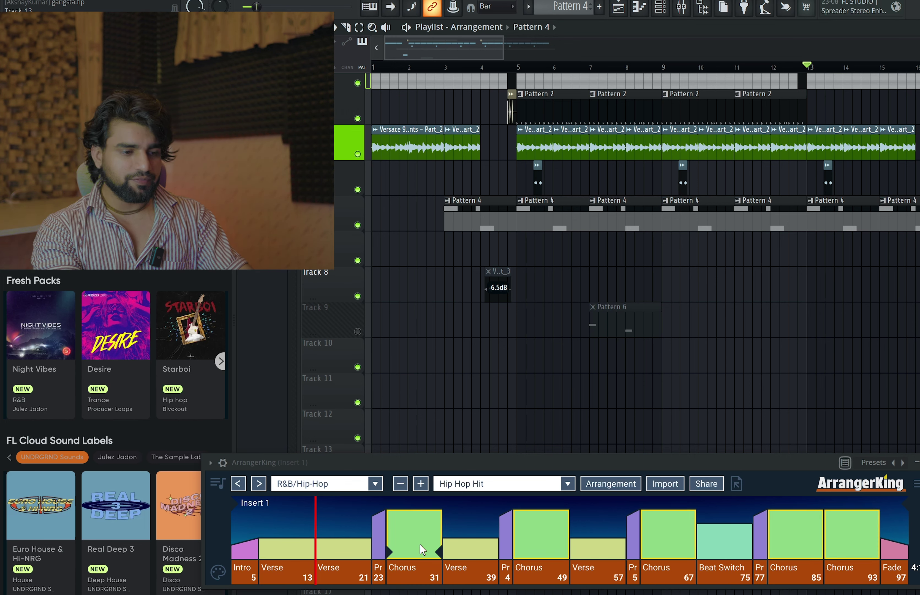
pyautogui.scroll(-3, 762, 301)
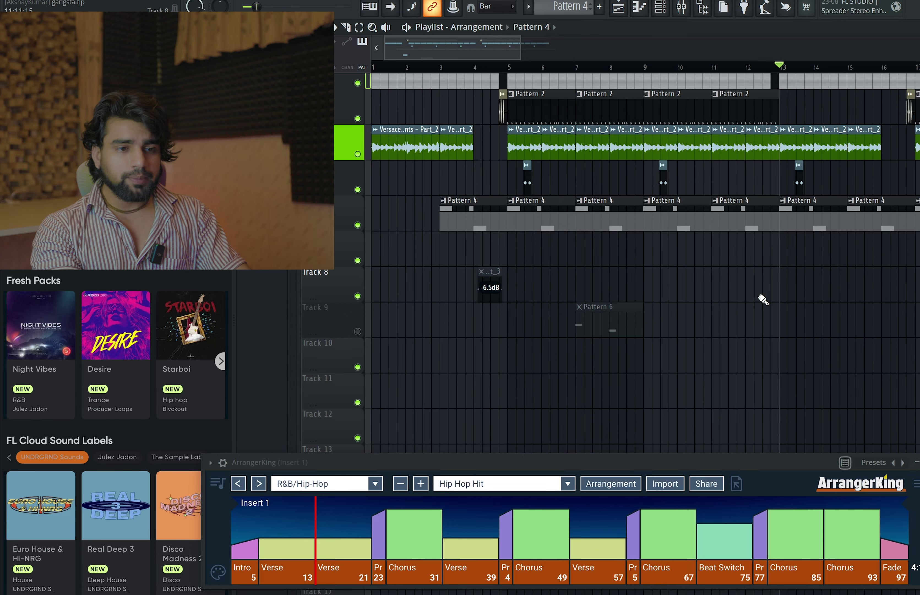
pyautogui.scroll(-1, 762, 299)
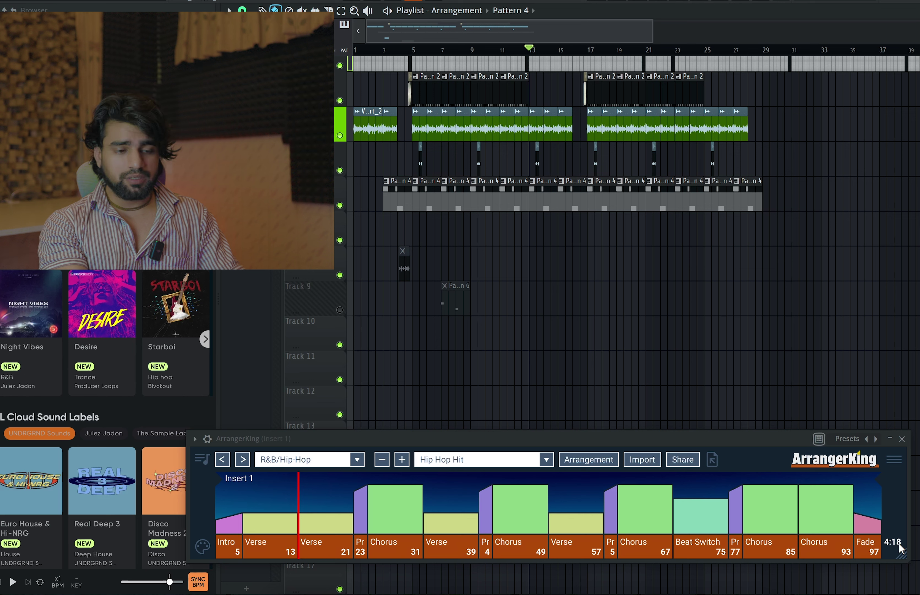
# Delete the Chorus block just before Beat Switch and the last Verse block from the Hip Hop Hit structure in ArrangerKing
pyautogui.rightClick(653, 519)
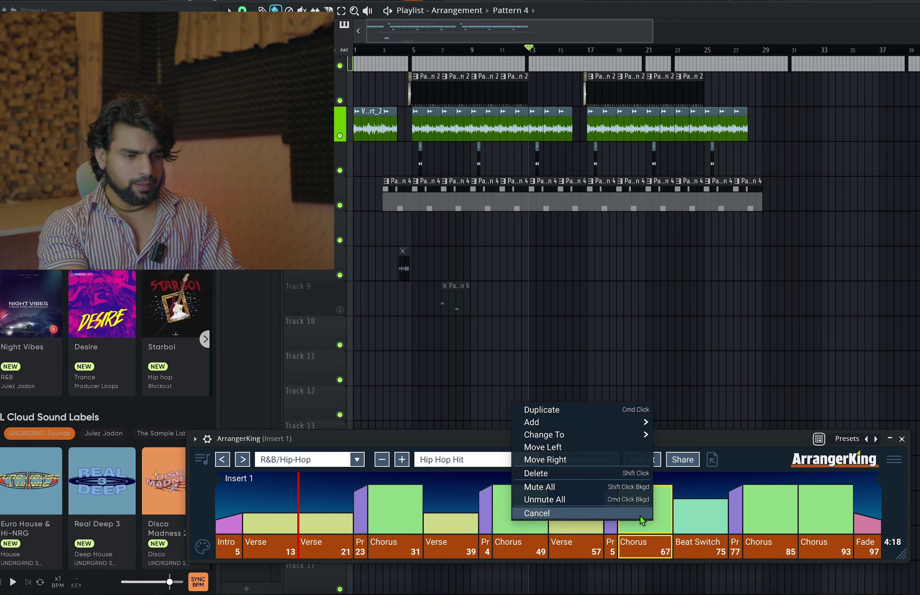
pyautogui.click(573, 474)
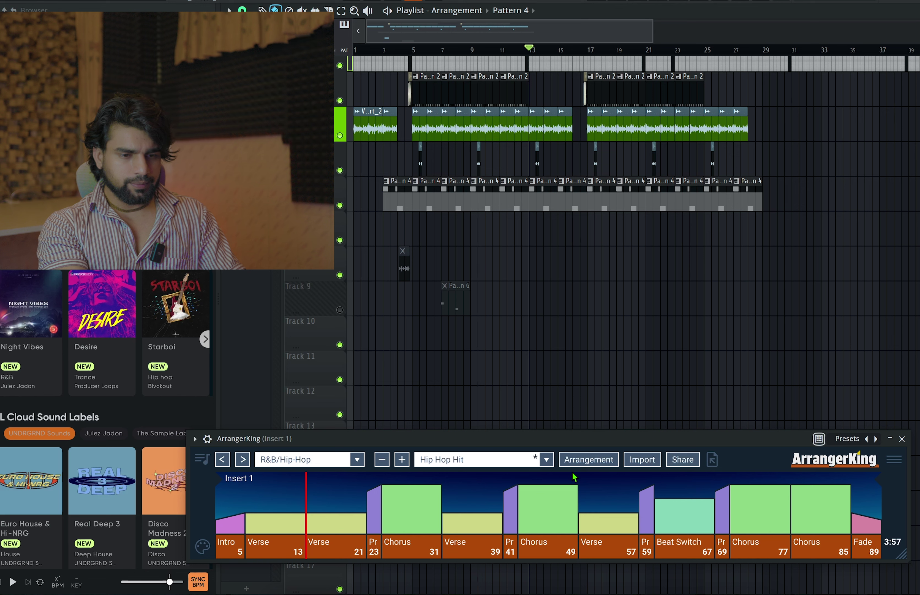
pyautogui.rightClick(603, 530)
pyautogui.click(510, 483)
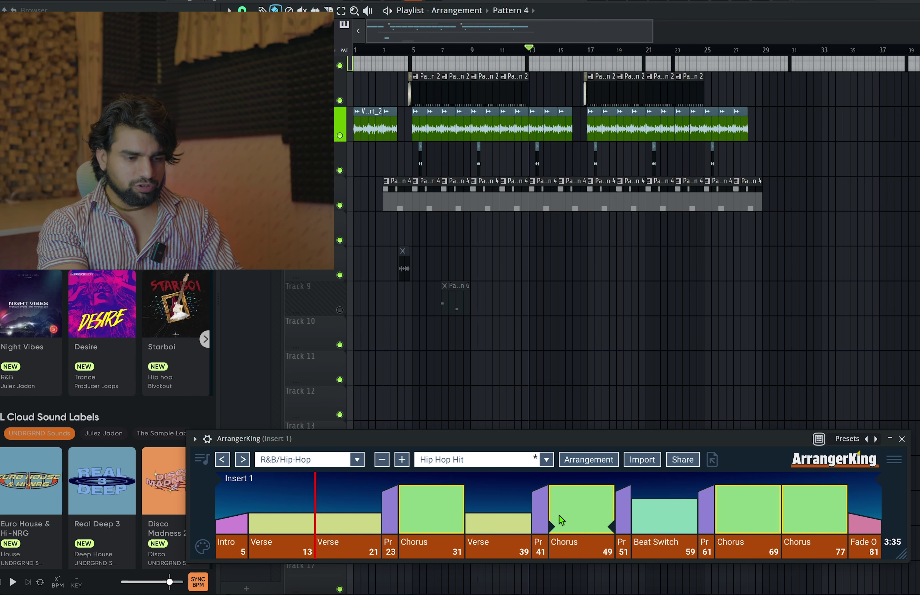
# Turn ArrangerKing's Color Coded Buildings option off and back on
pyautogui.click(893, 461)
pyautogui.click(893, 462)
pyautogui.click(842, 458)
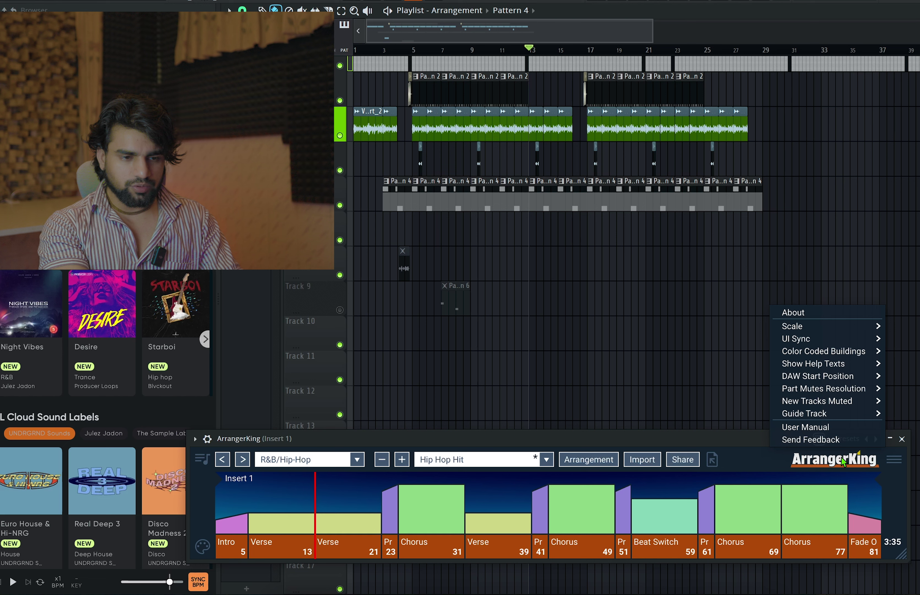
pyautogui.moveTo(841, 350)
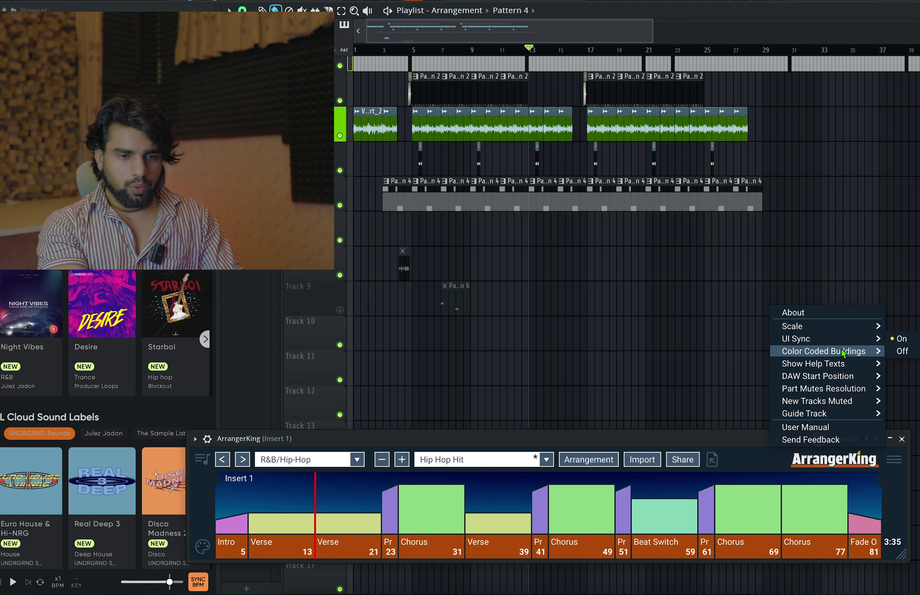
pyautogui.click(916, 350)
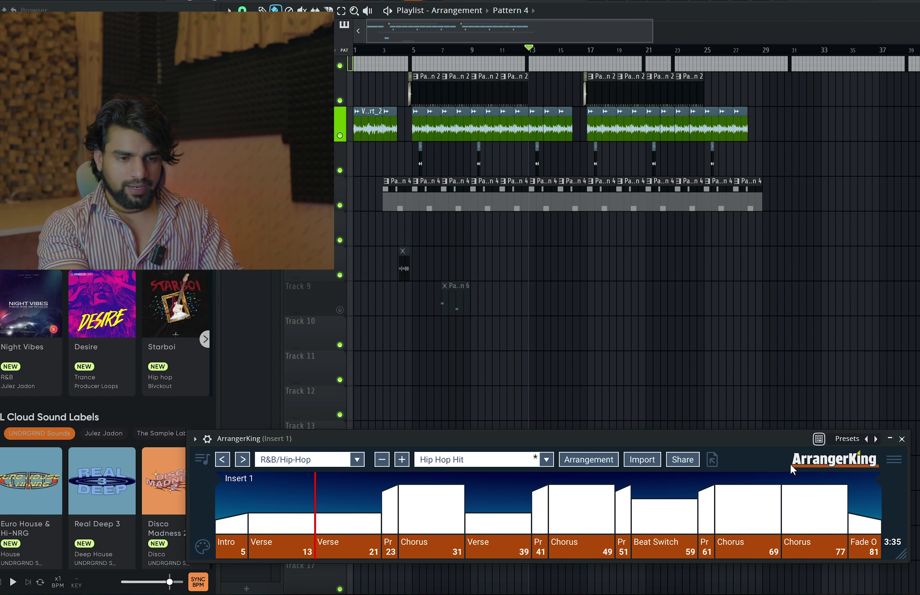
pyautogui.click(820, 464)
pyautogui.moveTo(875, 352)
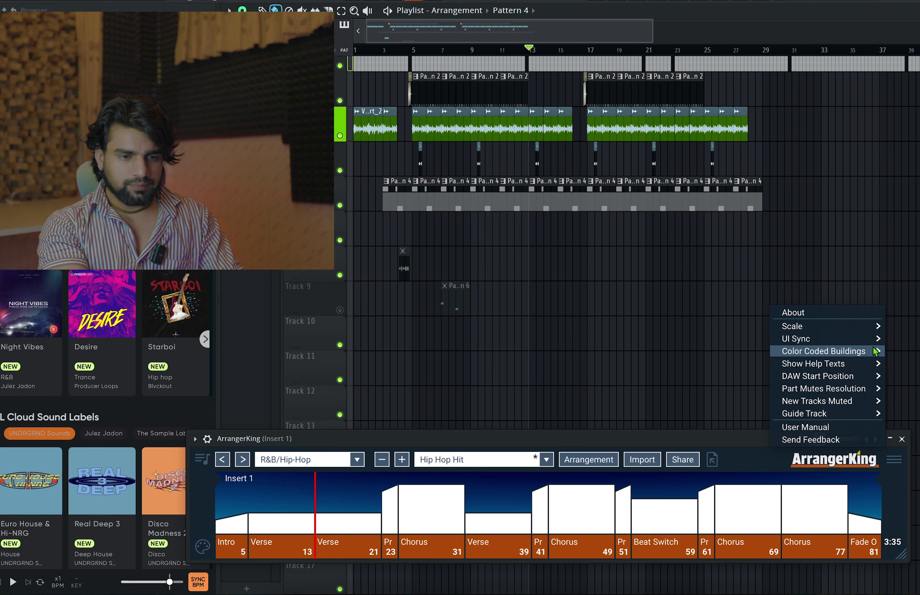
pyautogui.click(900, 339)
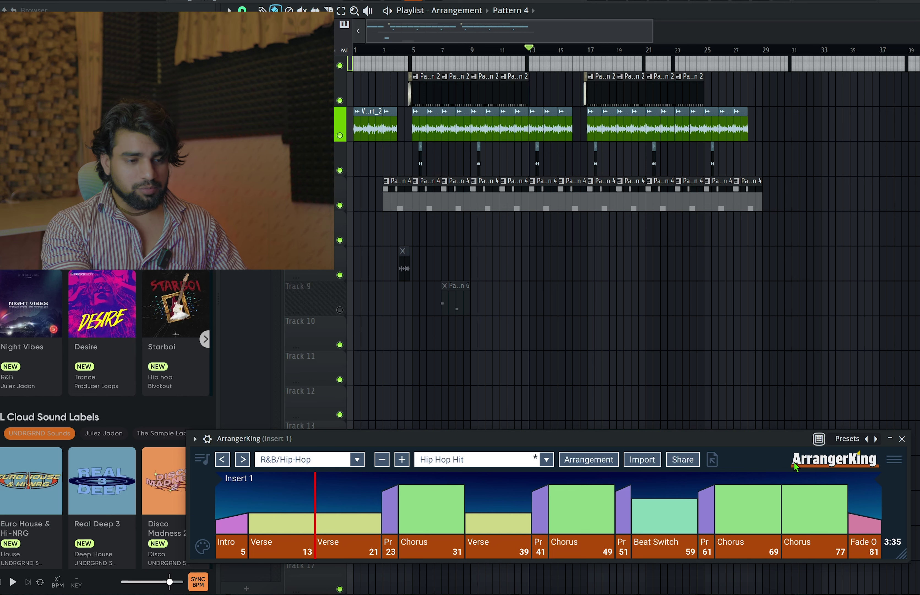
# Load the Ed Sheeran Shape of You song structure in ArrangerKing in place of Hip Hop Hit
pyautogui.click(529, 460)
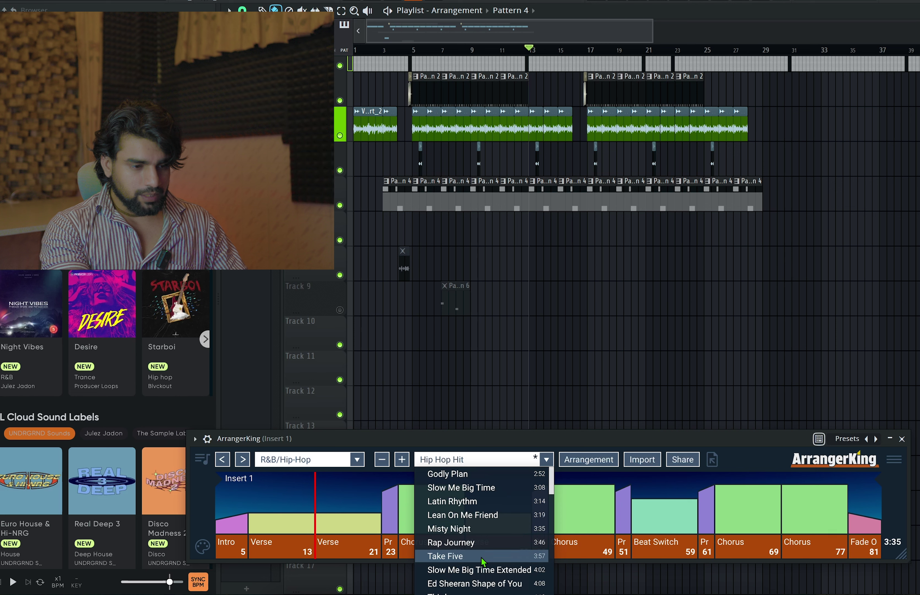
pyautogui.scroll(-2, 480, 575)
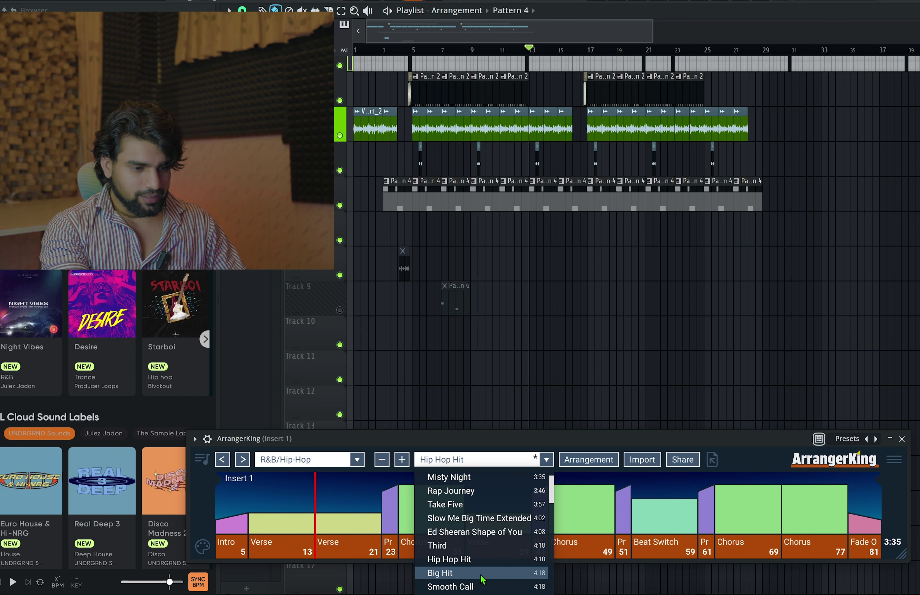
pyautogui.click(489, 530)
pyautogui.click(585, 528)
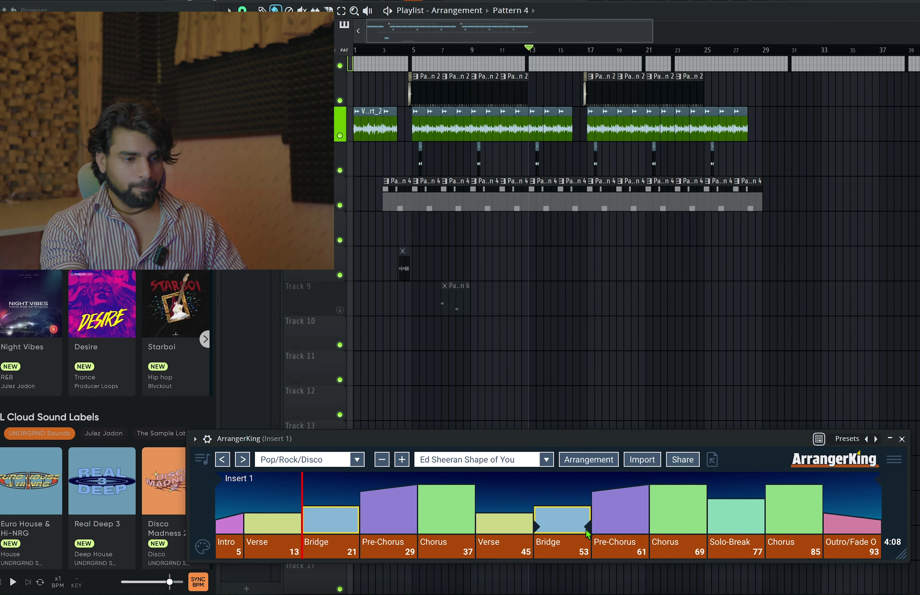